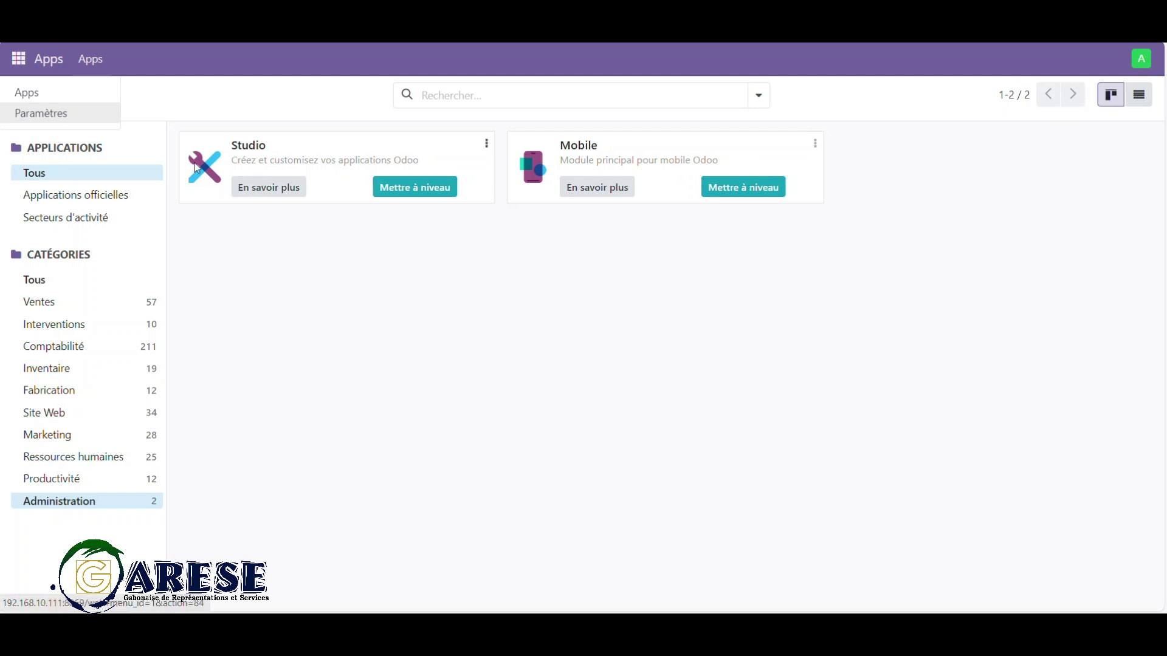
- Open the My Company record from the list of companies in the general settings
left_click(20, 60)
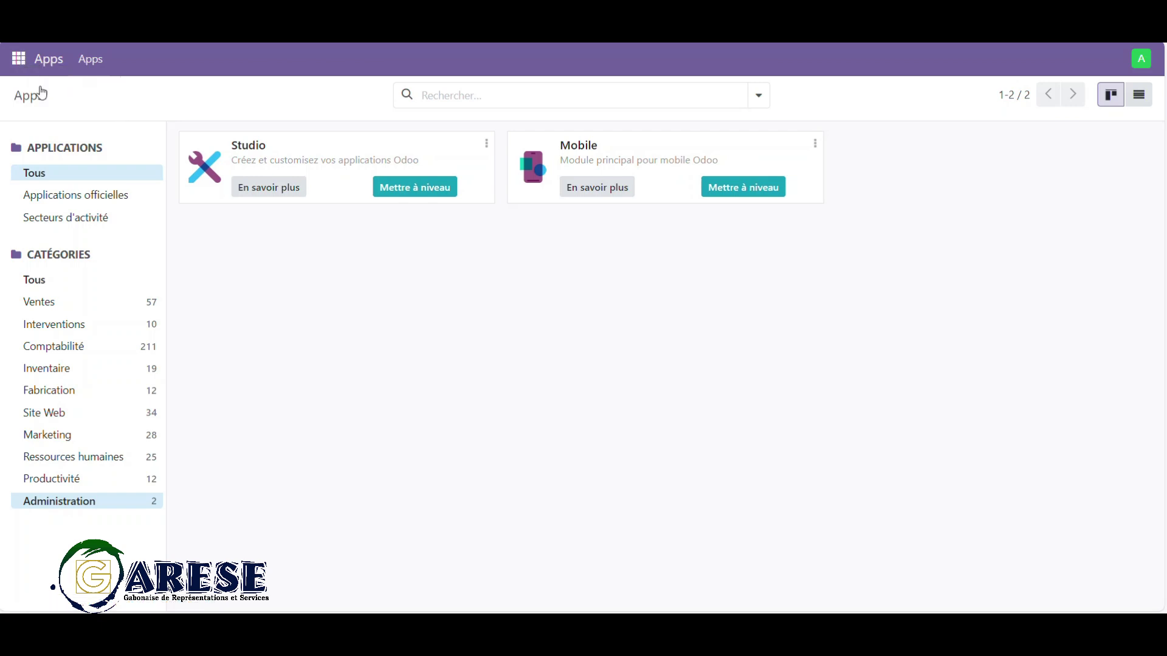
left_click(20, 62)
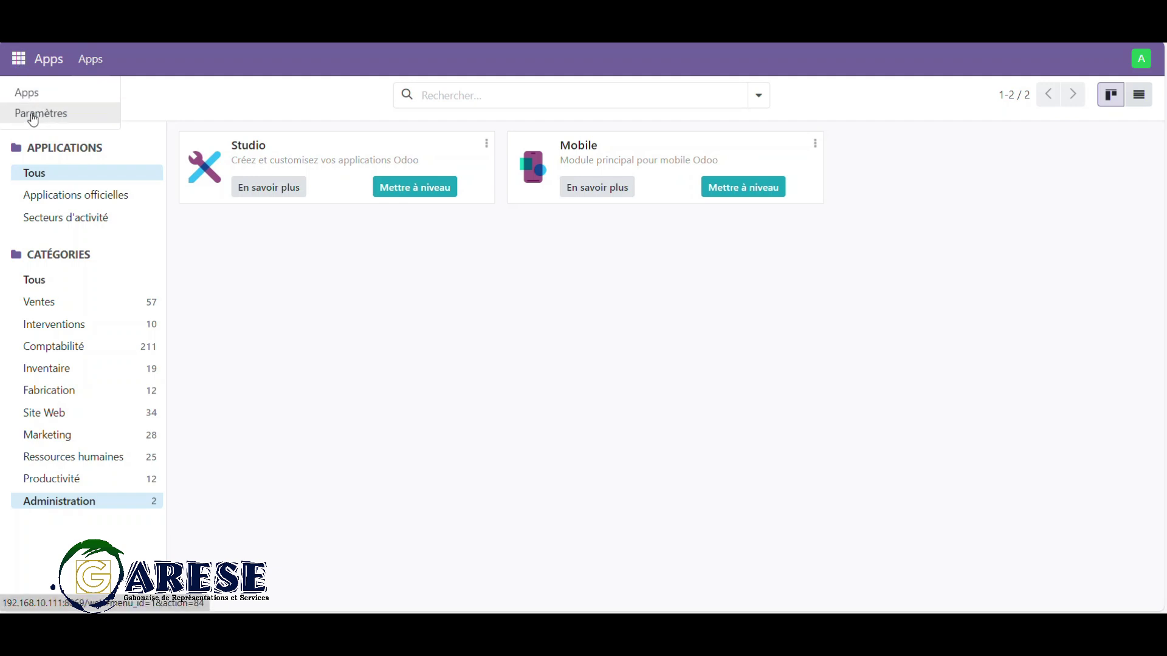
left_click(32, 116)
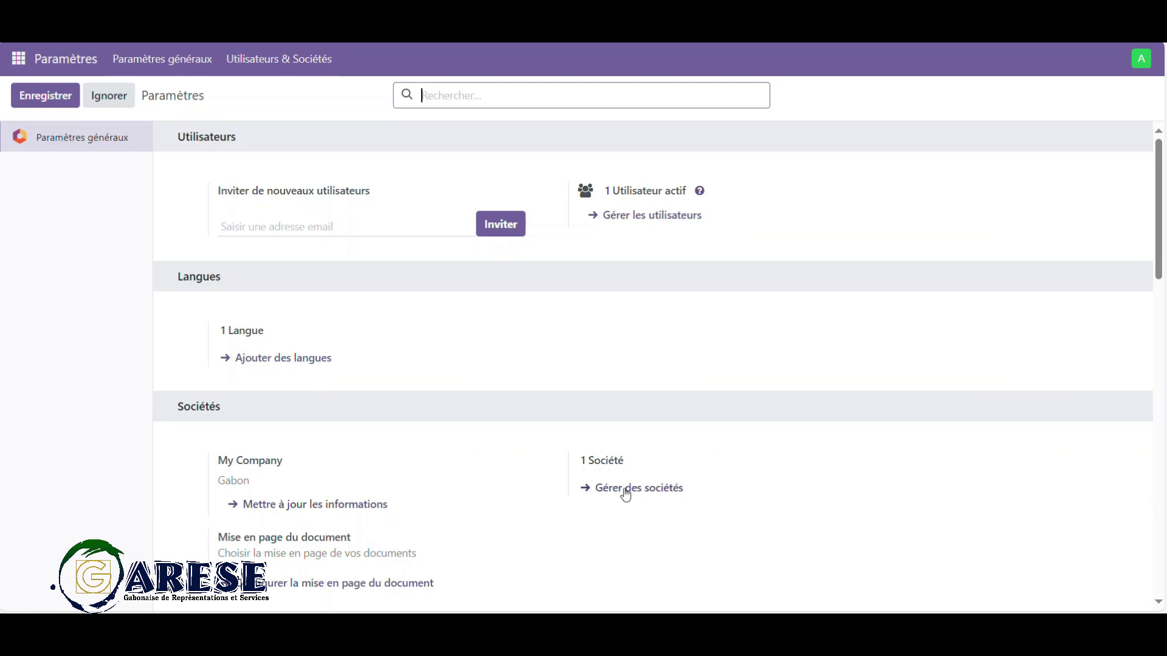
left_click(276, 59)
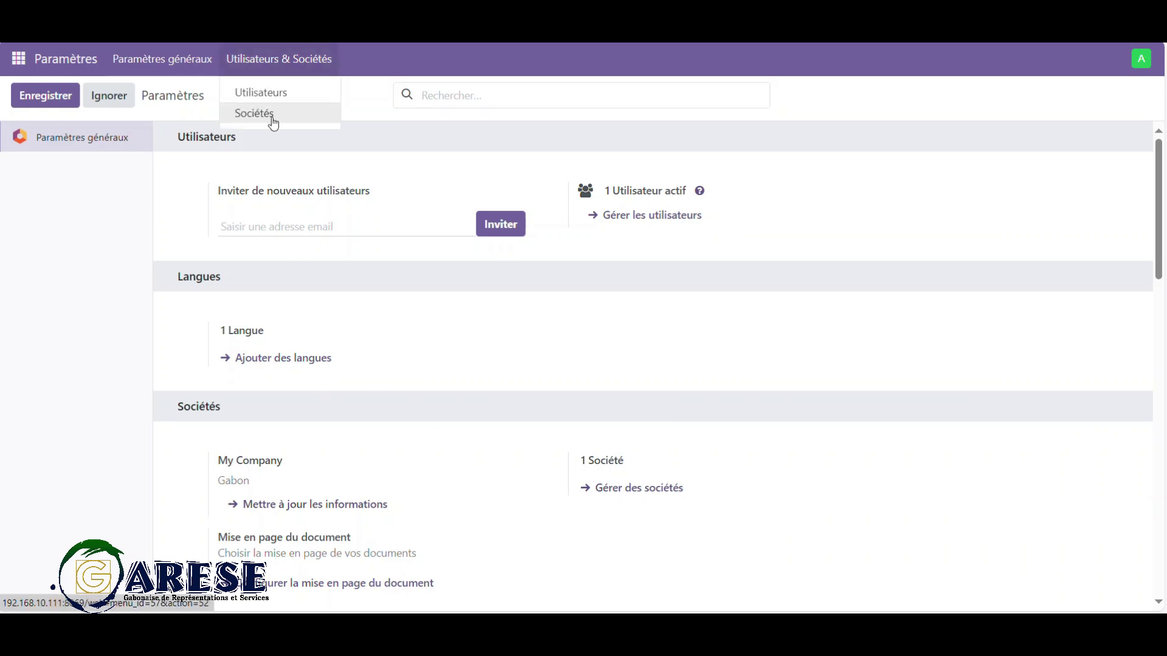
left_click(273, 117)
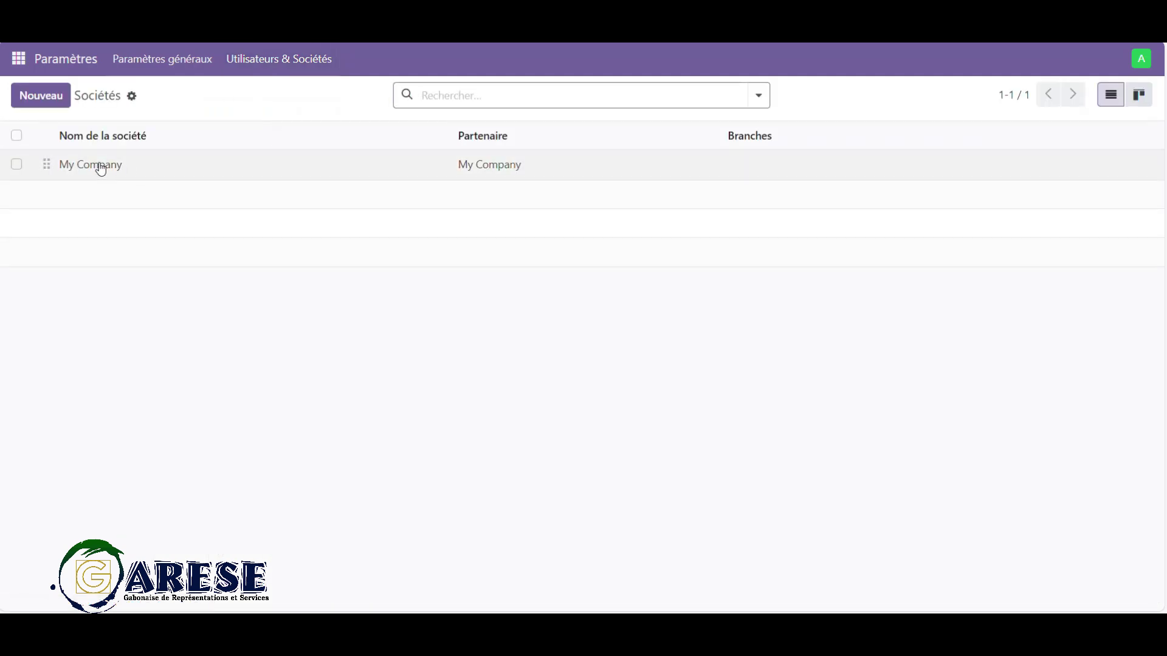
left_click(101, 168)
- Rename the company as REGAB
left_click_drag(183, 179, 21, 177)
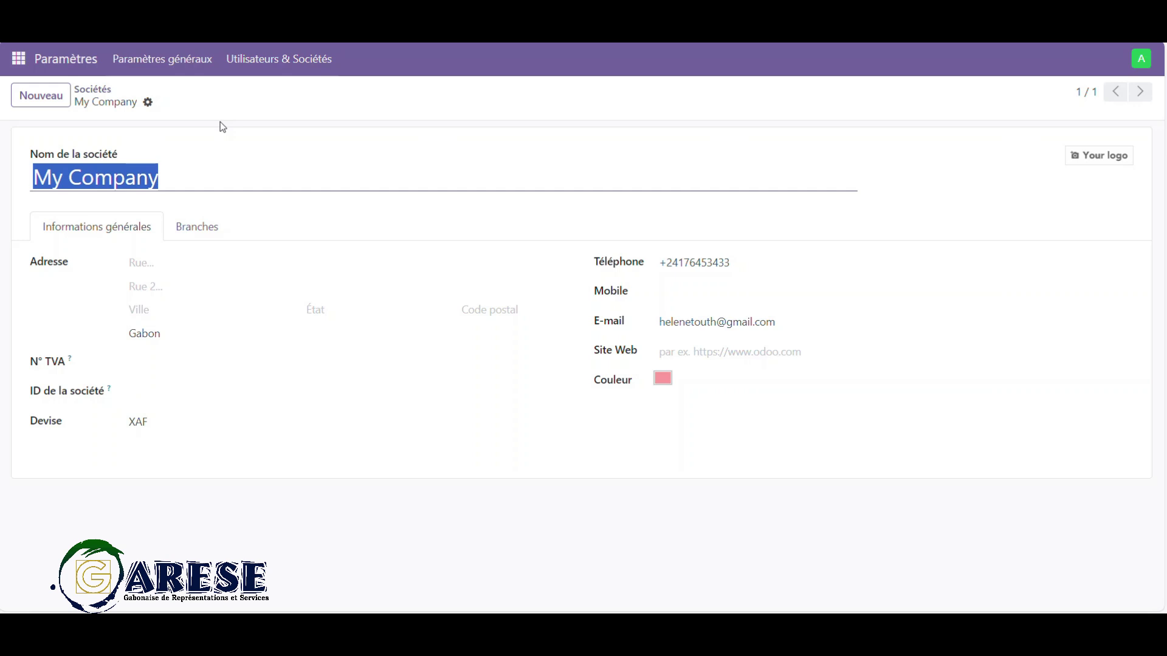
type("RE")
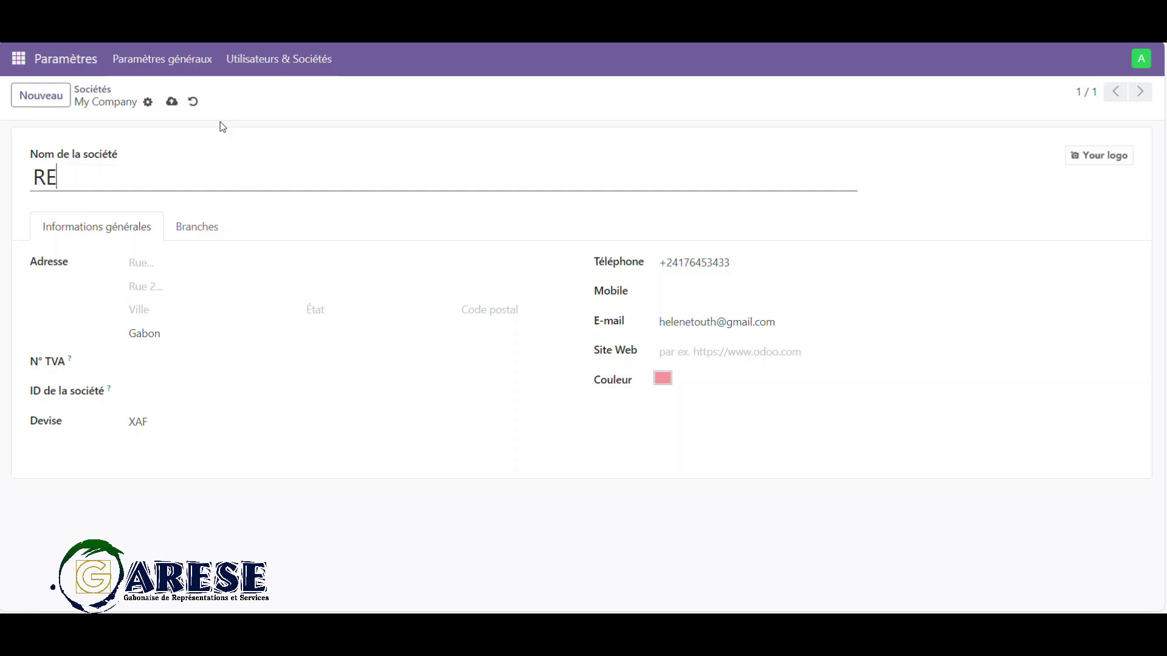
type("GAB")
- Fill in the street and city of the company's address and check the available currencies
left_click(151, 268)
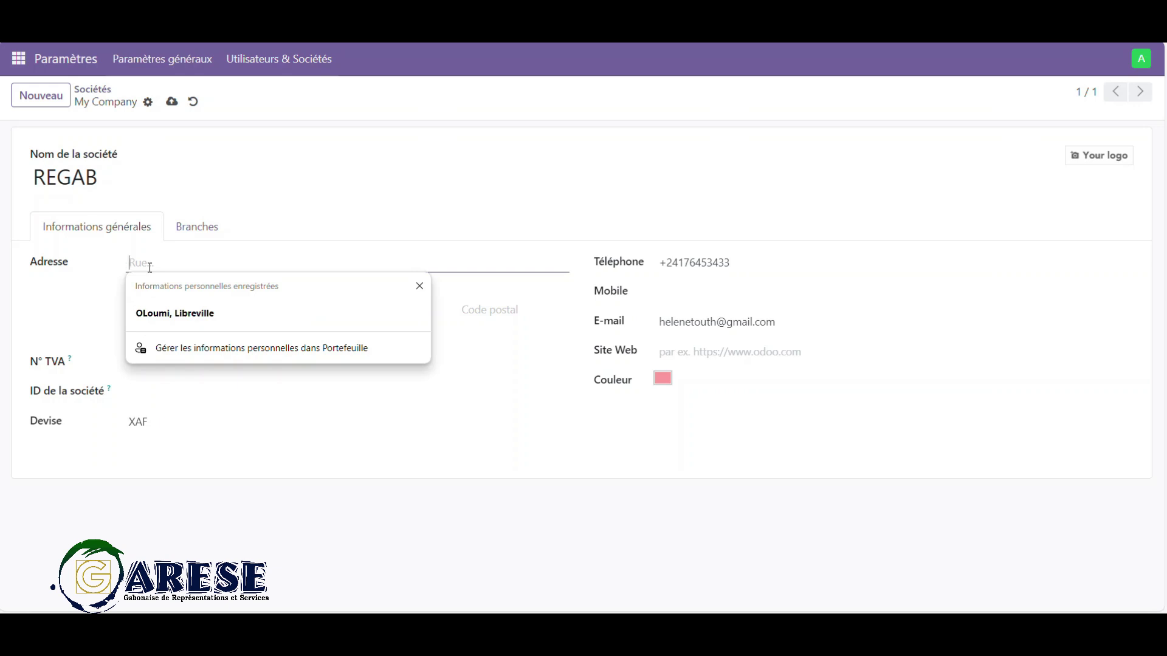
type("S")
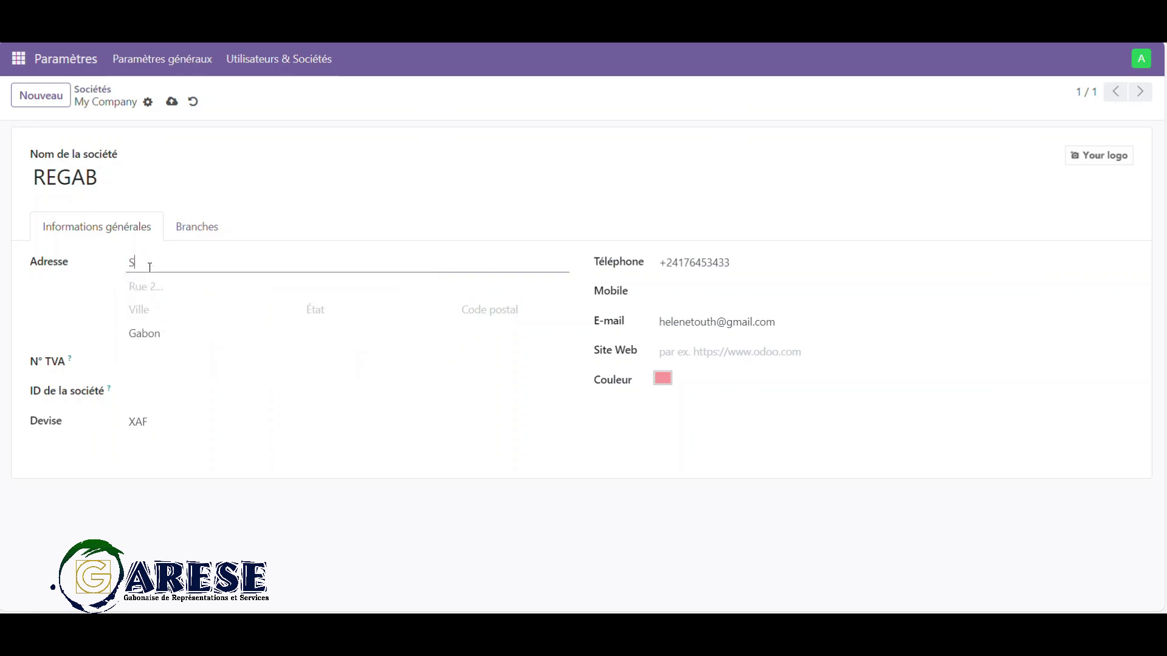
type("otega")
key("Tab")
key("Tab")
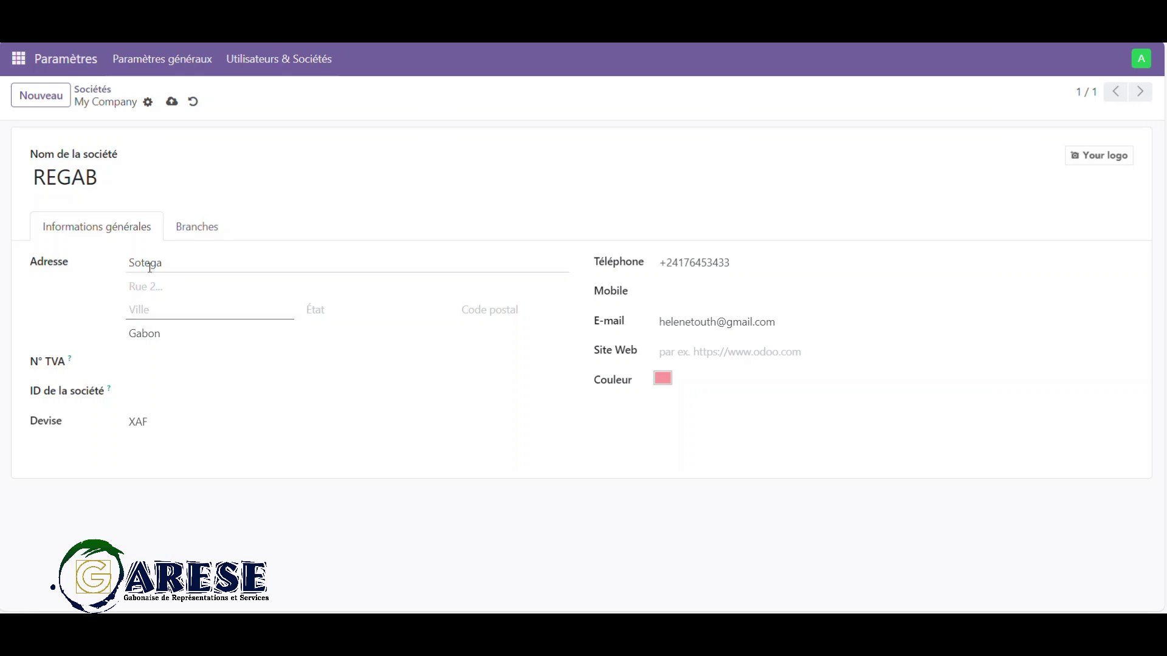
type("libreville")
key("Tab")
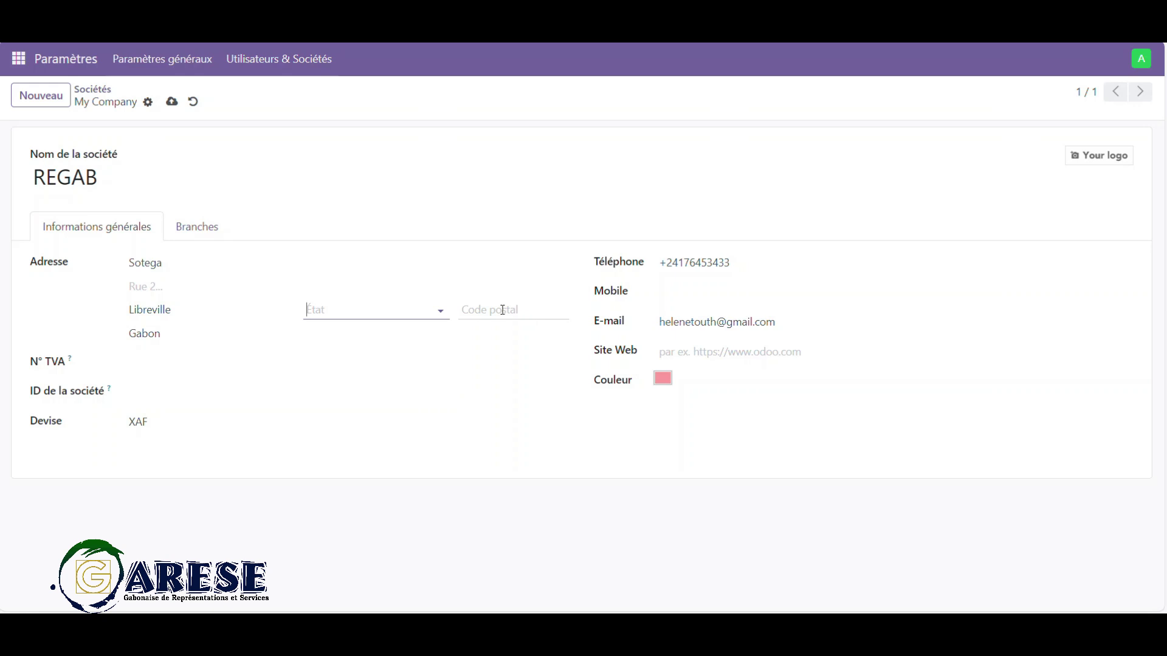
left_click(164, 424)
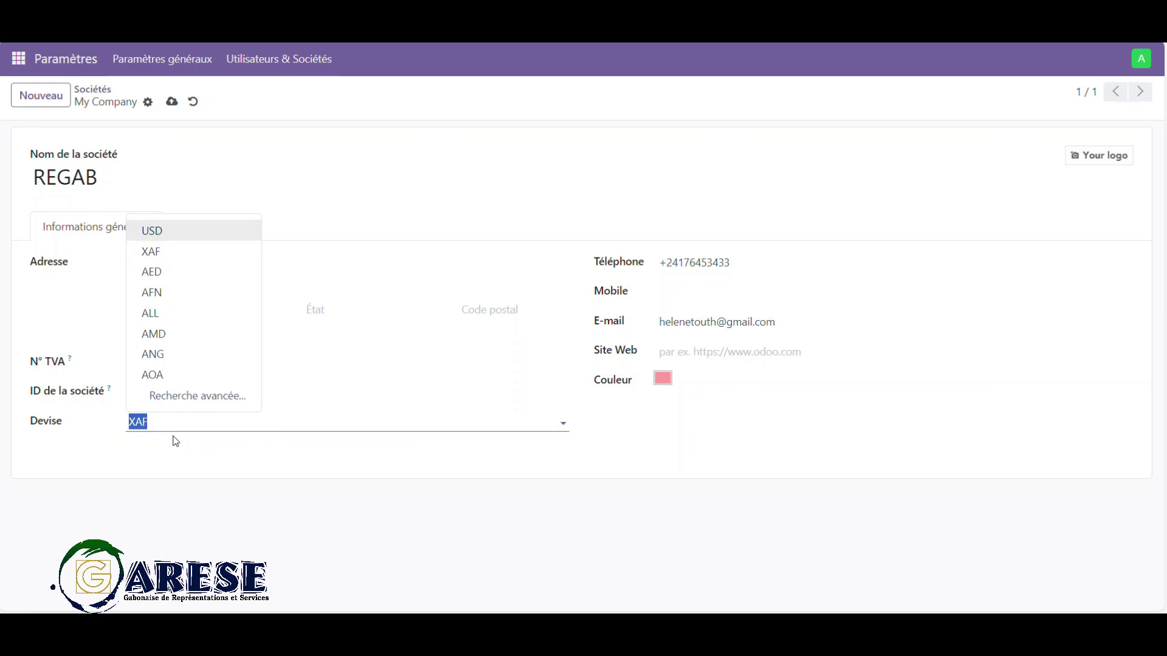
left_click(172, 480)
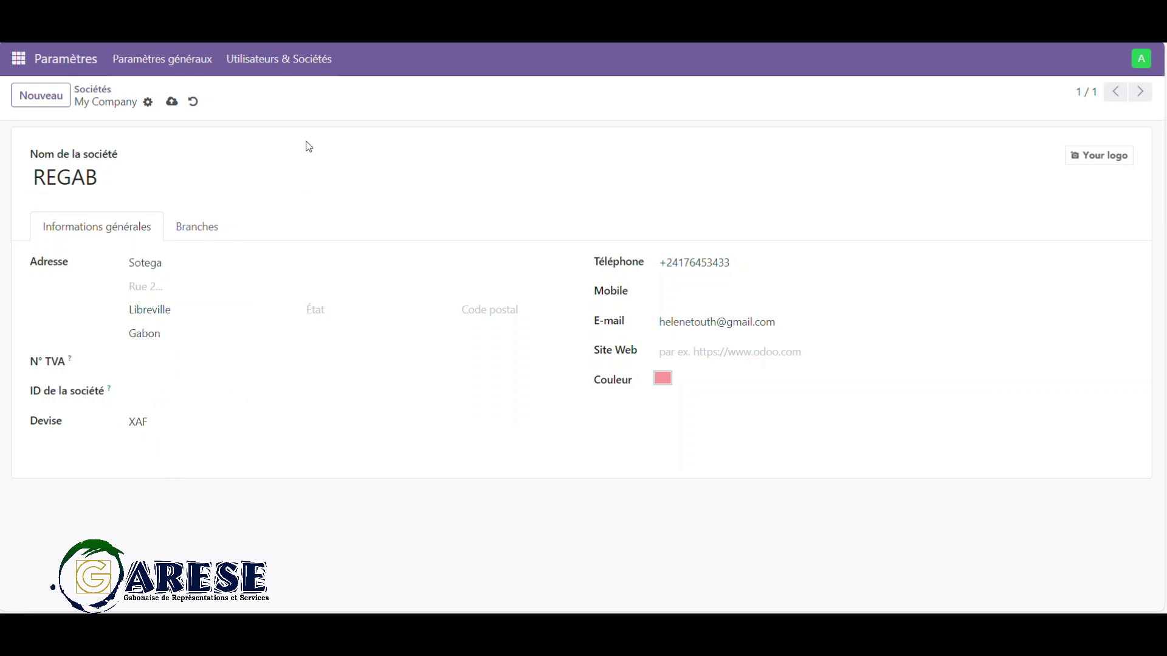
- Set fotolia_164859812_xs-5.jpg from the desktop folder odoo images as the company logo
mouse_move(1071, 157)
left_click(1078, 160)
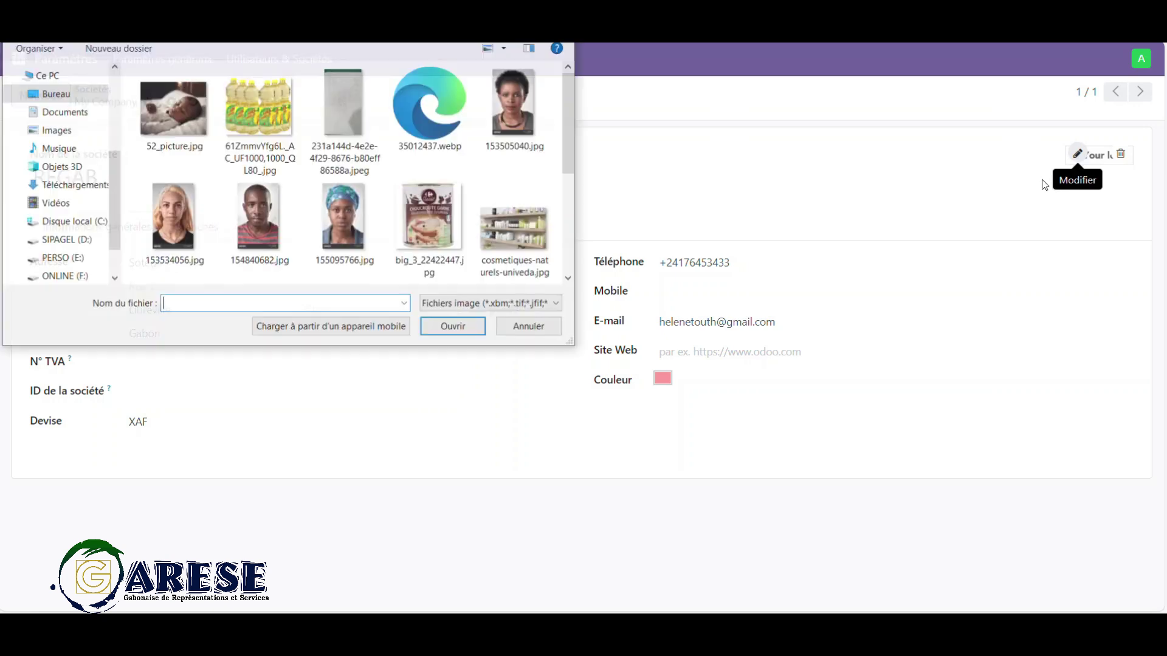
scroll(363, 146, "down", 4)
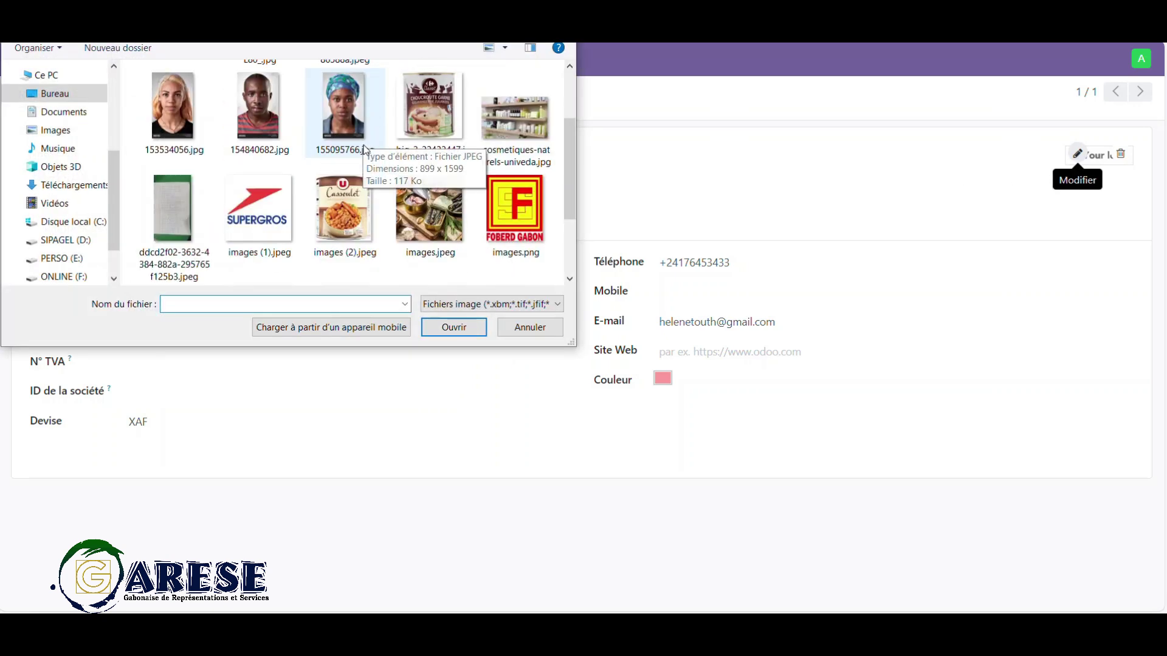
scroll(367, 164, "down", 3)
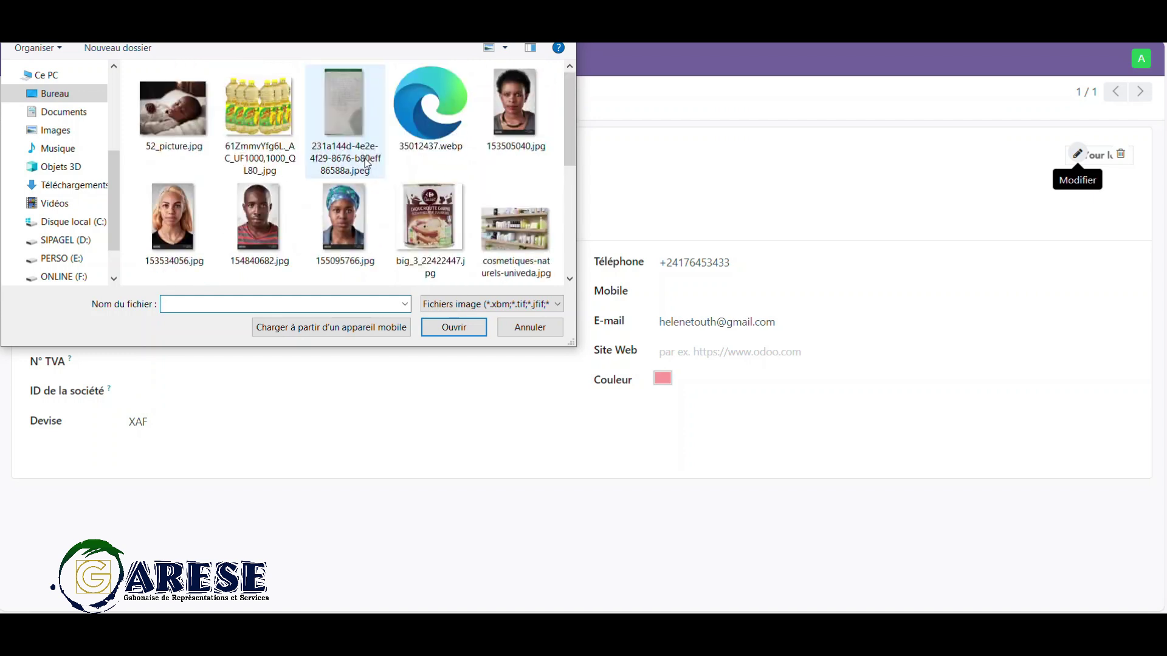
scroll(368, 165, "up", 3)
scroll(368, 166, "up", 4)
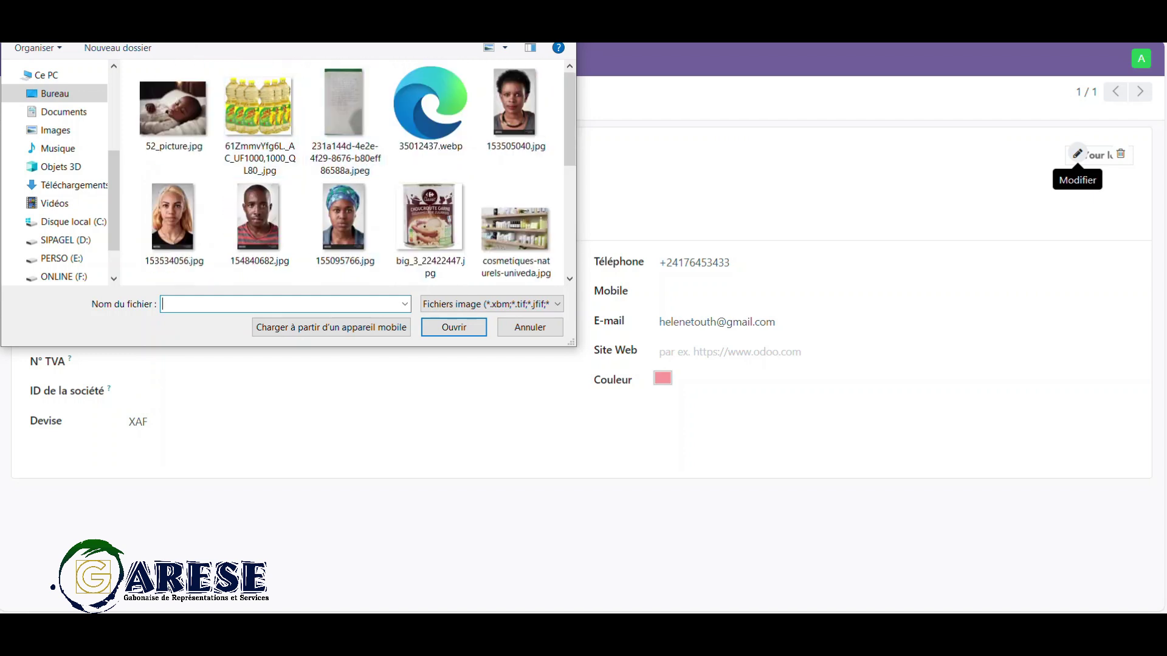
left_click(488, 48)
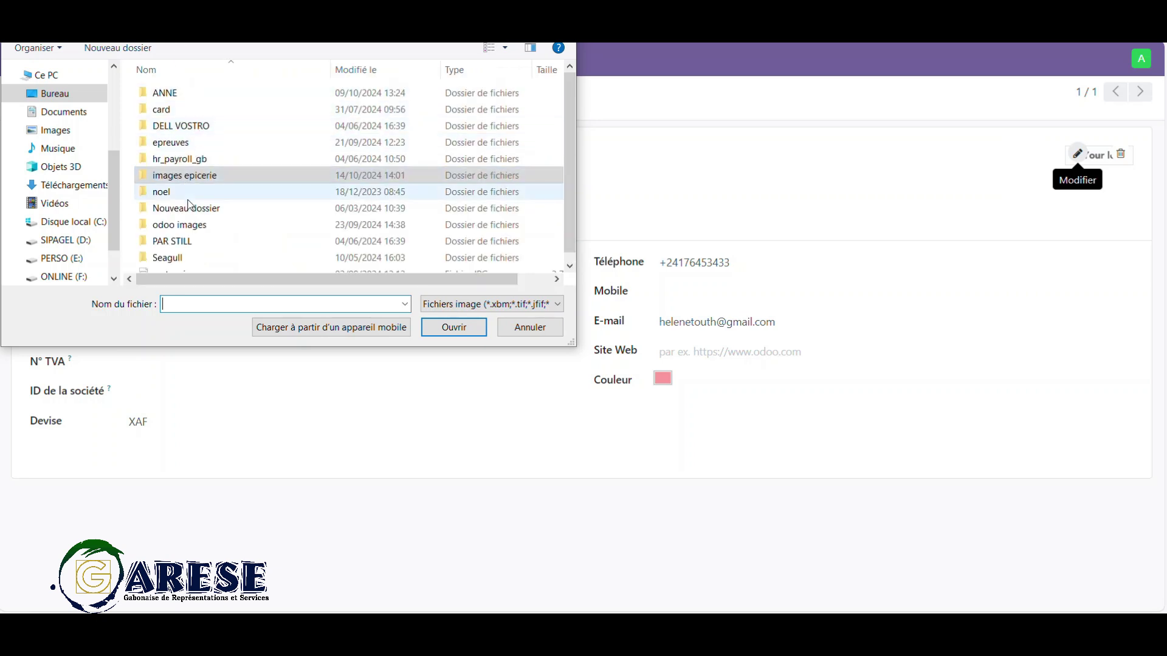
double_click(190, 226)
left_click(174, 107)
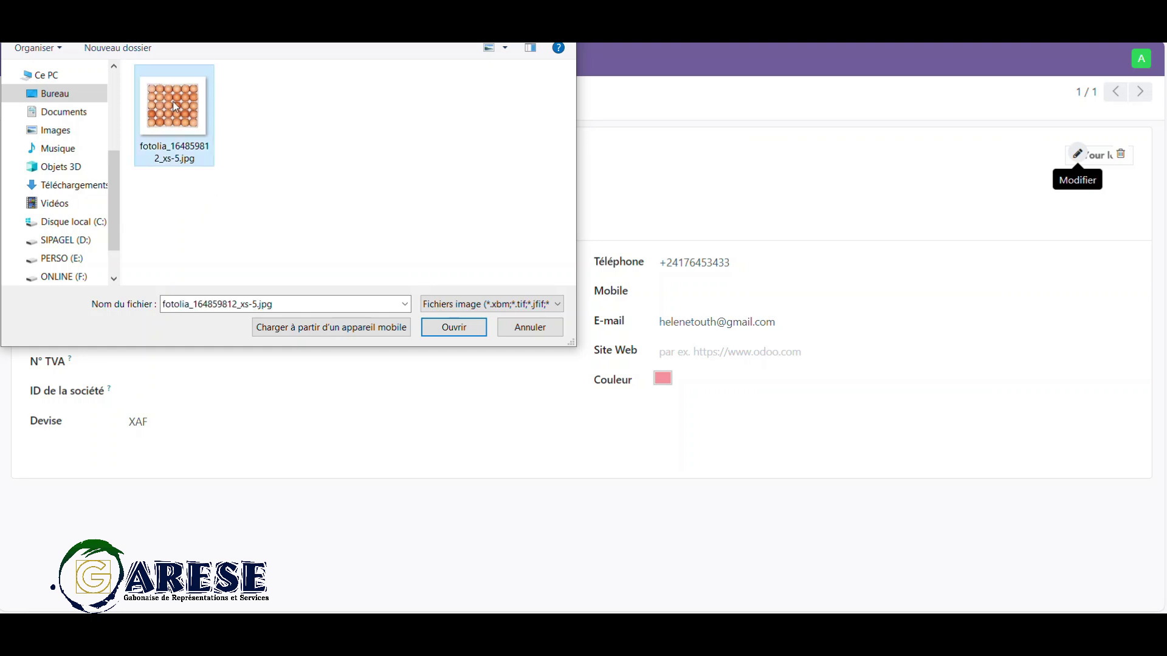
left_click(461, 328)
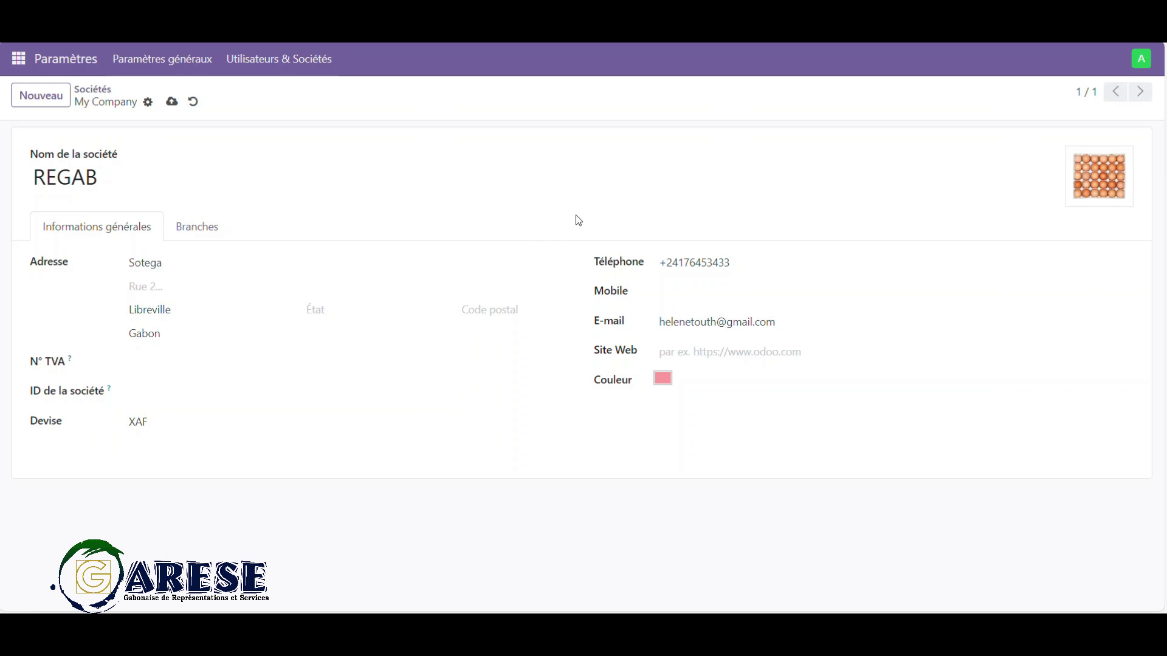
- Save the changes by going back to the list of companies, reopen REGAB and show its branches
left_click(283, 64)
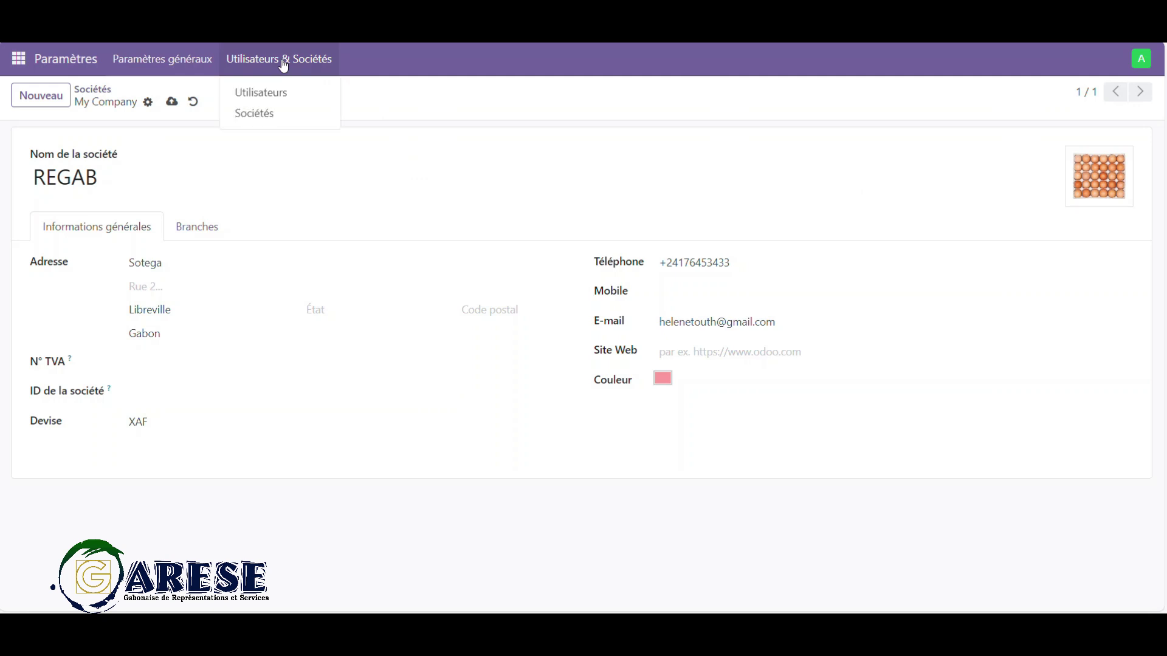
left_click(277, 113)
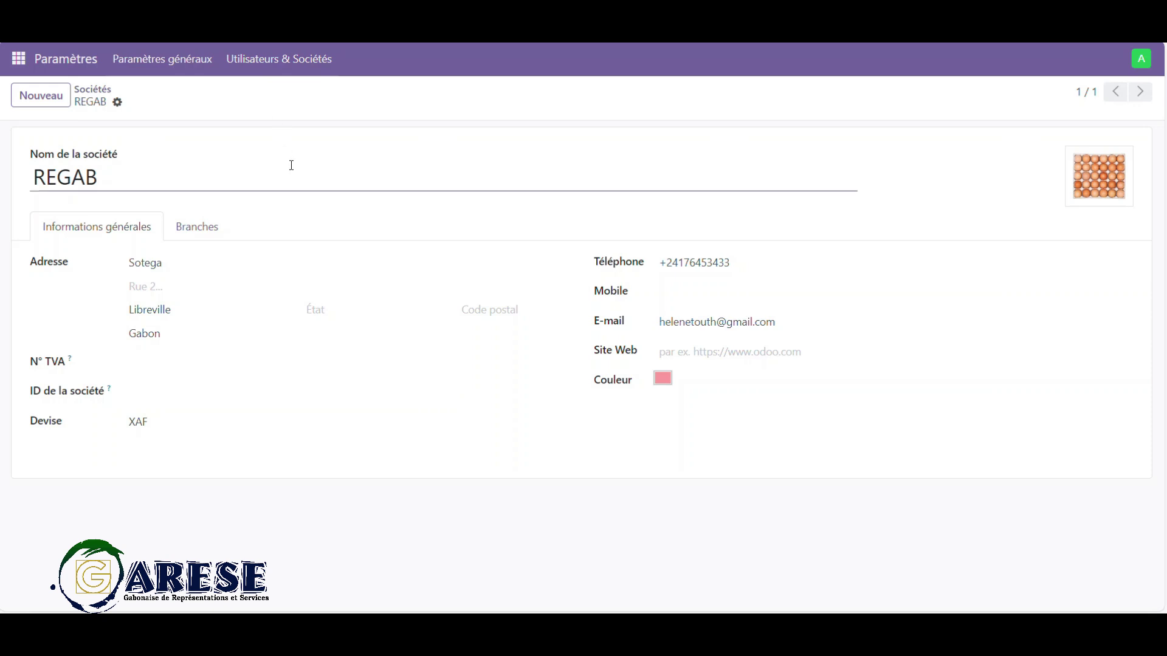
left_click(203, 228)
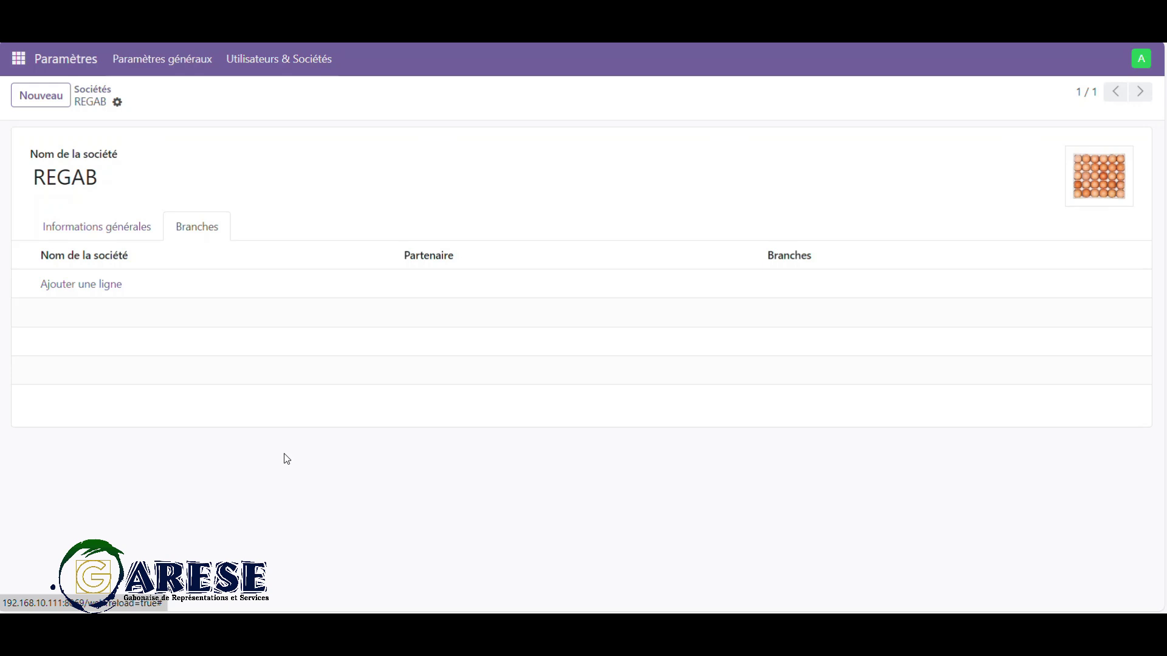
left_click(108, 230)
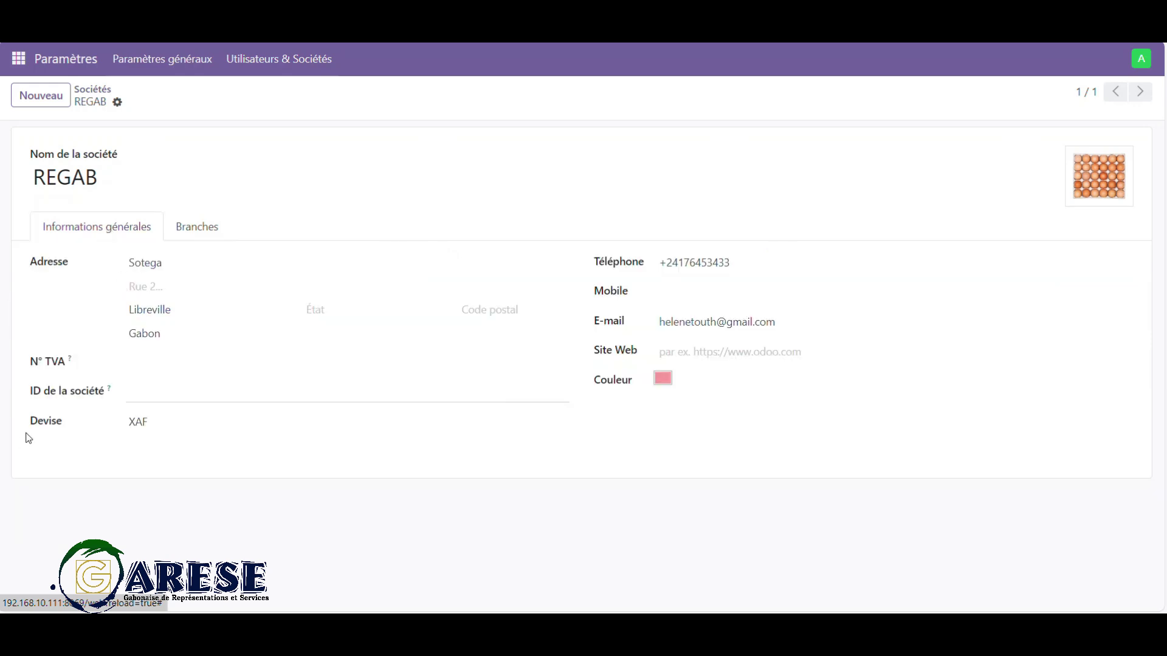
left_click(195, 229)
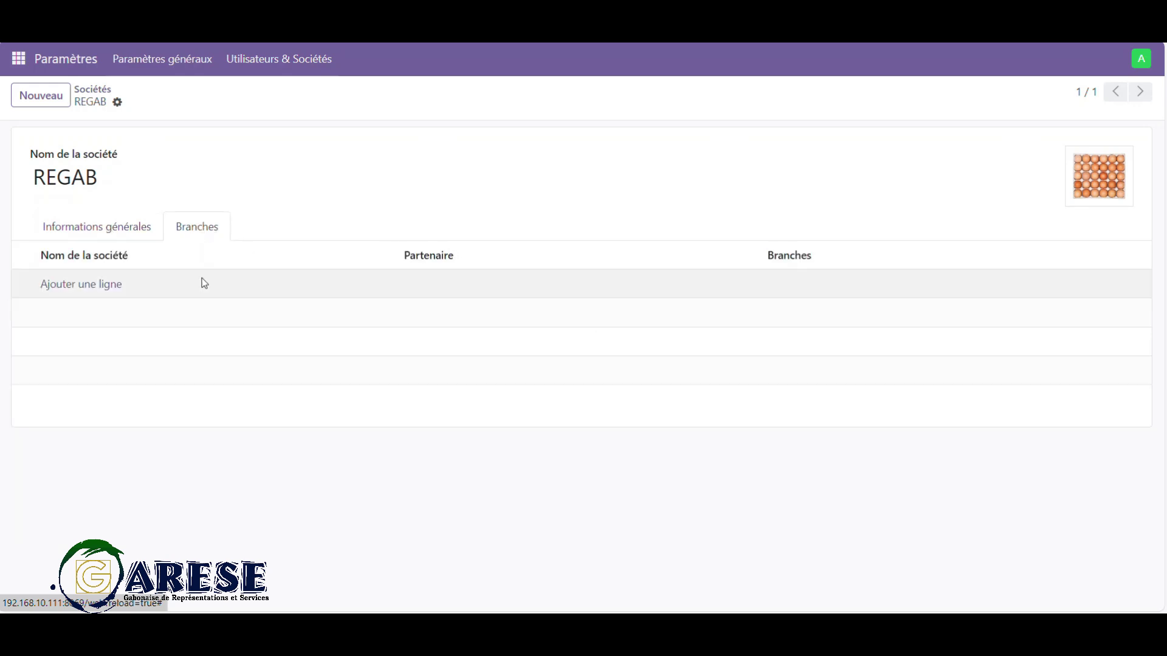